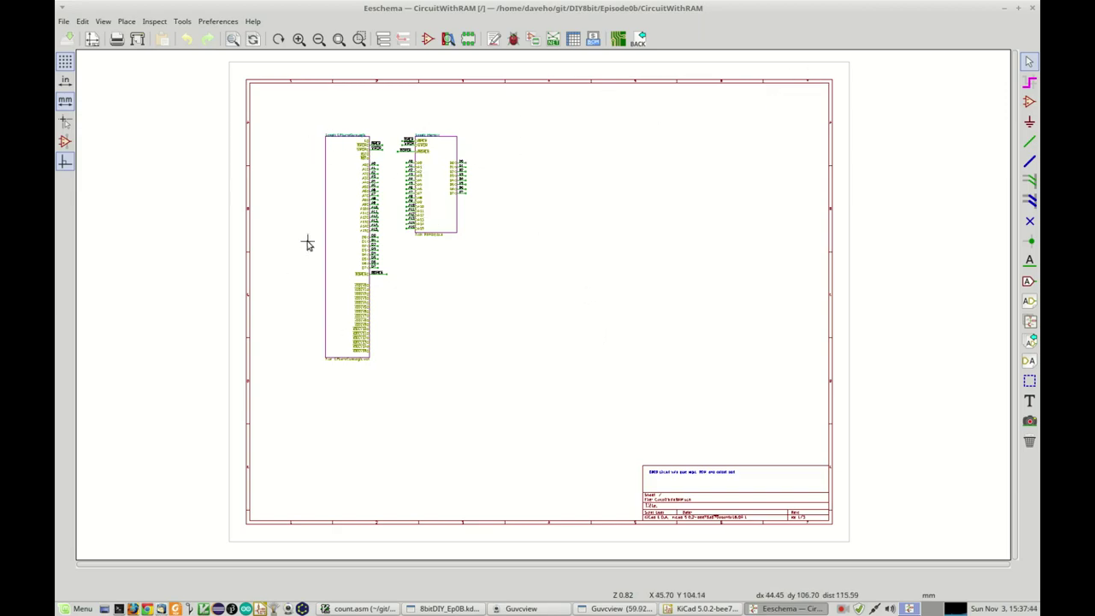
Bring up the context menu of the CPUandGlueLogic sheet symbol on the CircuitWithRAM root schematic
right_click(338, 168)
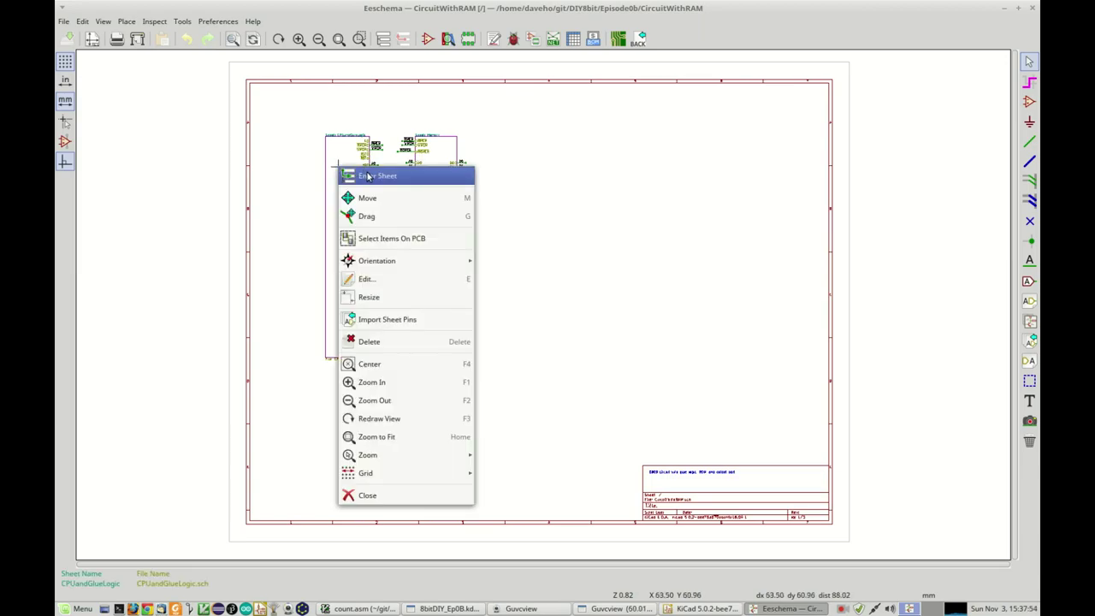
Enter the CPUandGlueLogic sheet and zoom in on the CPU, glue logic and bus buffers
click(368, 176)
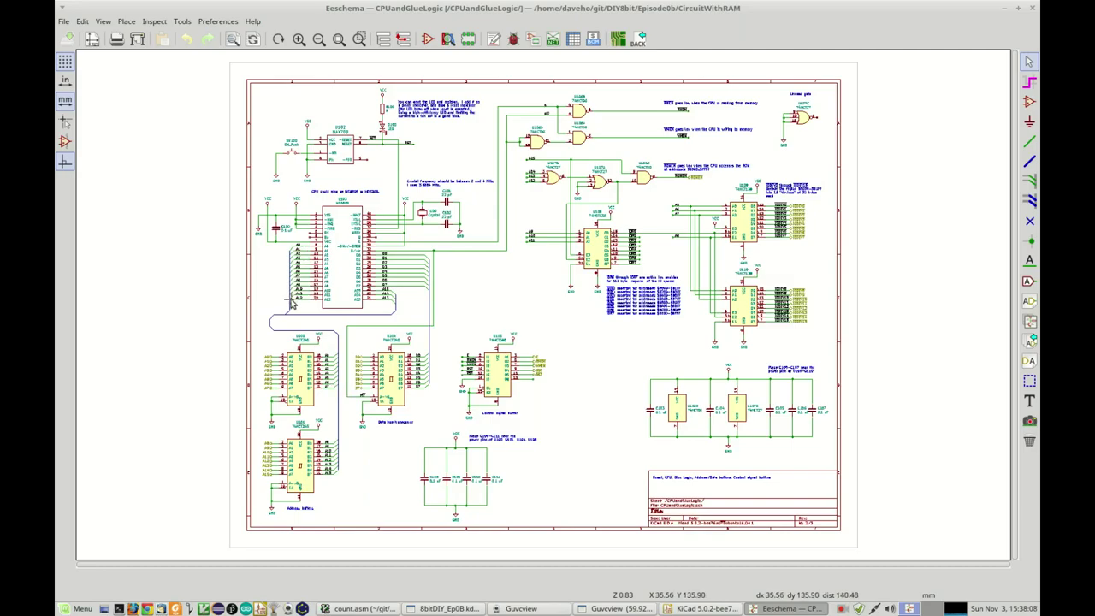
scroll(295, 400, up, 3)
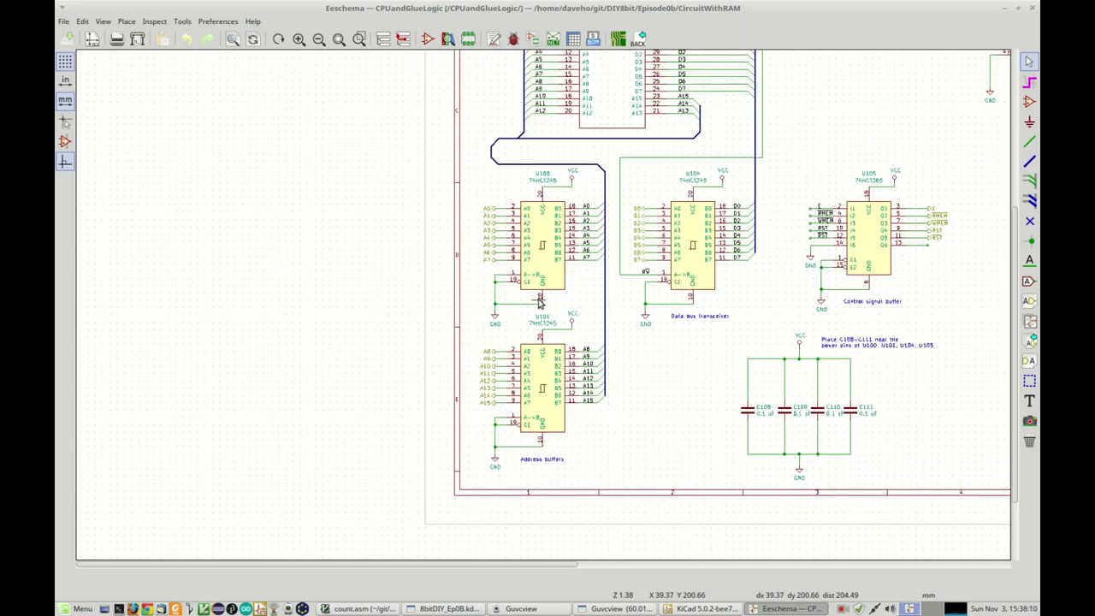
scroll(552, 298, up, 1)
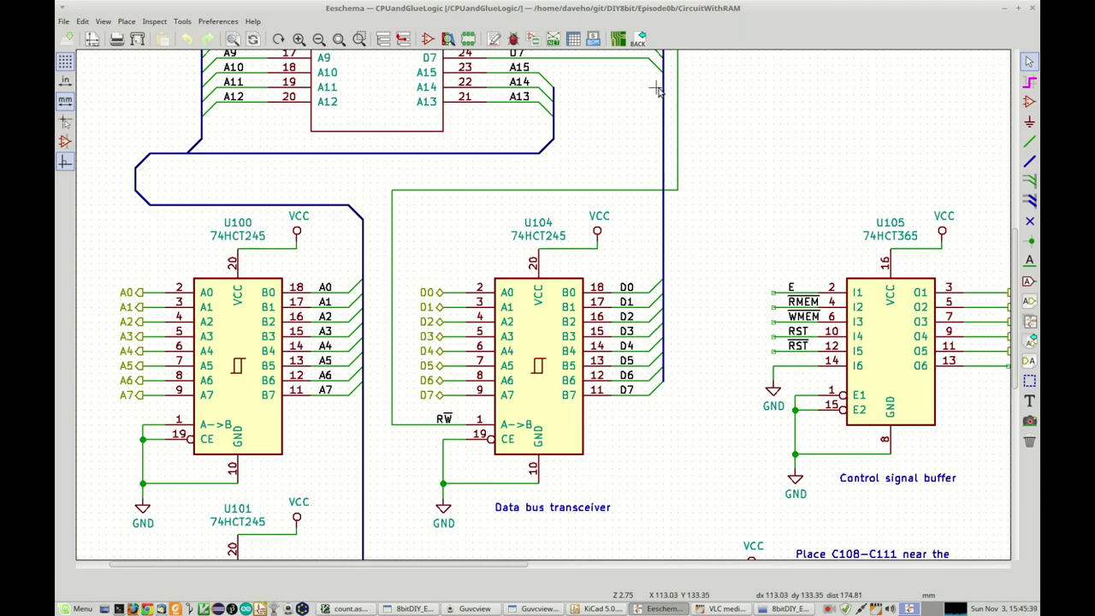
Zoom in and out around the CPUandGlueLogic sheet to survey its circuitry
scroll(666, 101, down, 3)
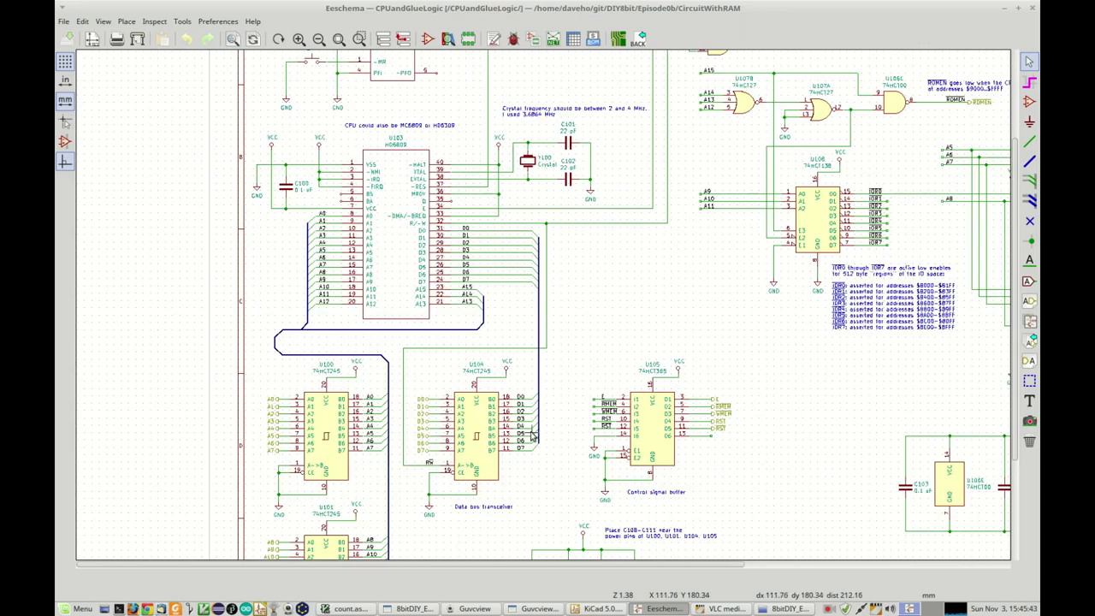
scroll(532, 433, down, 2)
scroll(538, 308, up, 2)
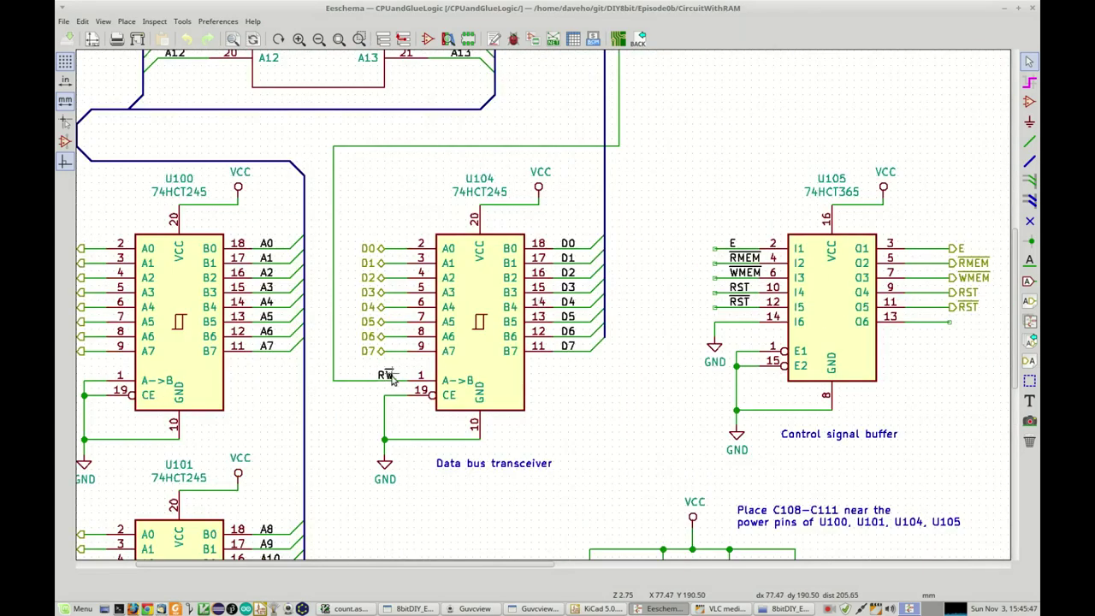
scroll(606, 250, down, 1)
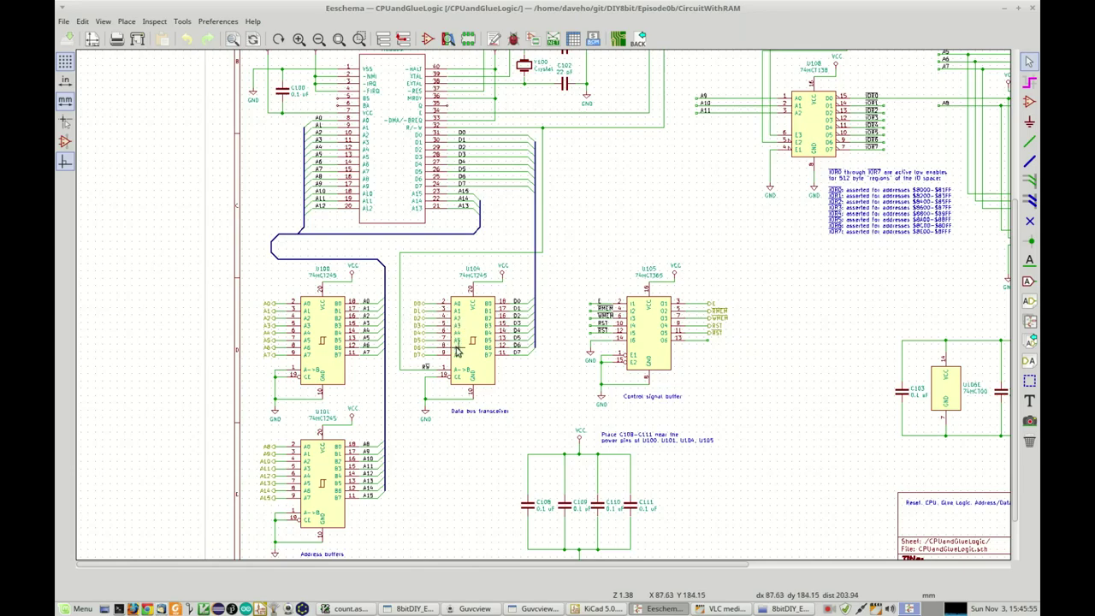
scroll(458, 351, up, 4)
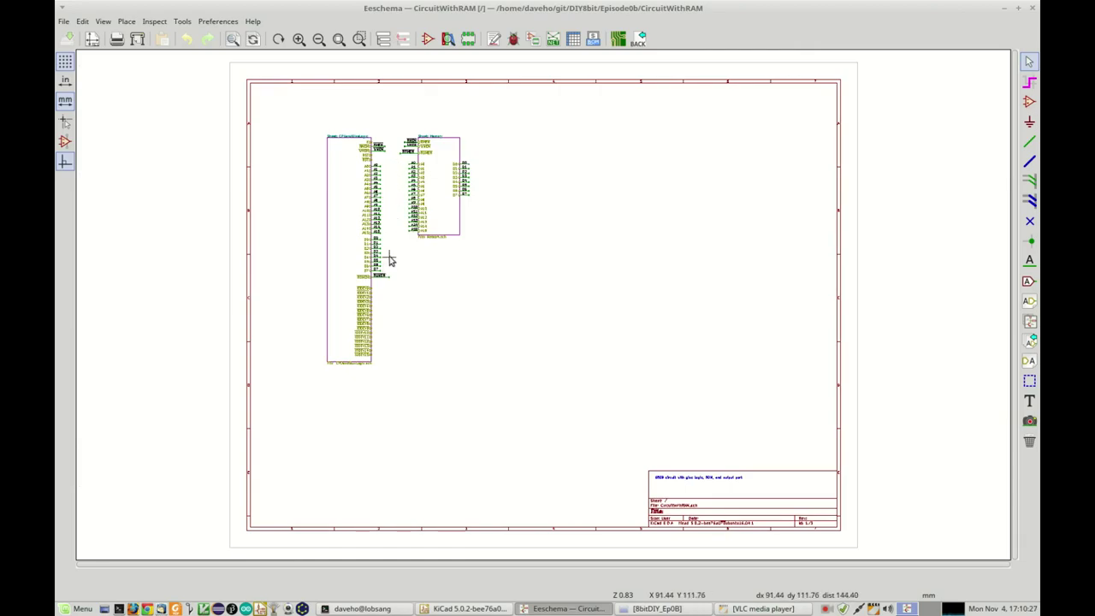
Enter the Memory sheet from its context menu and zoom in on the U200 28C256 EEPROM
right_click(436, 177)
click(457, 185)
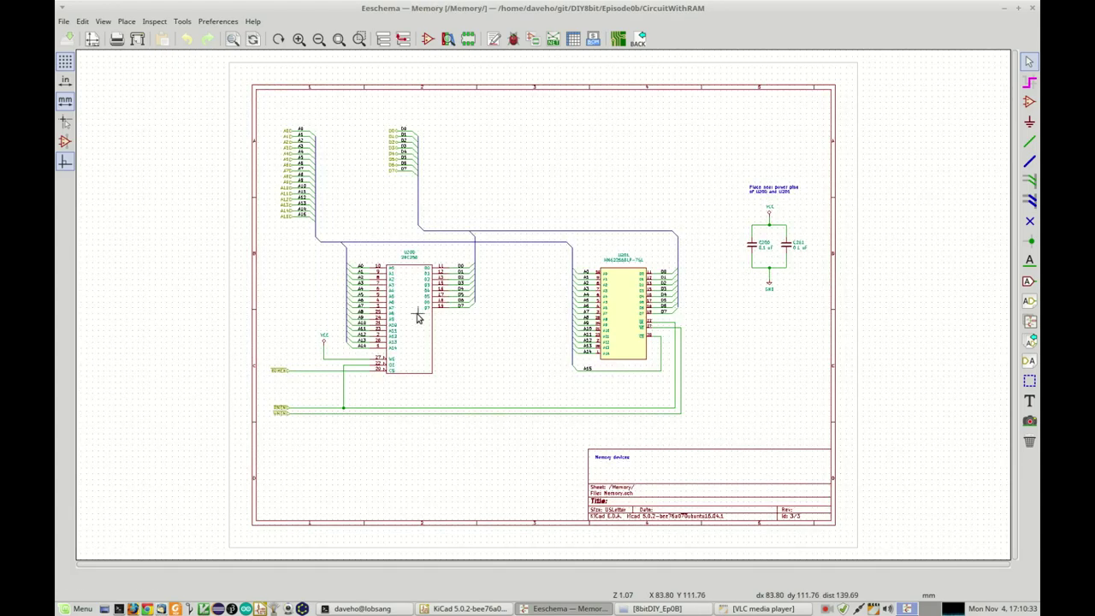
scroll(414, 313, up, 4)
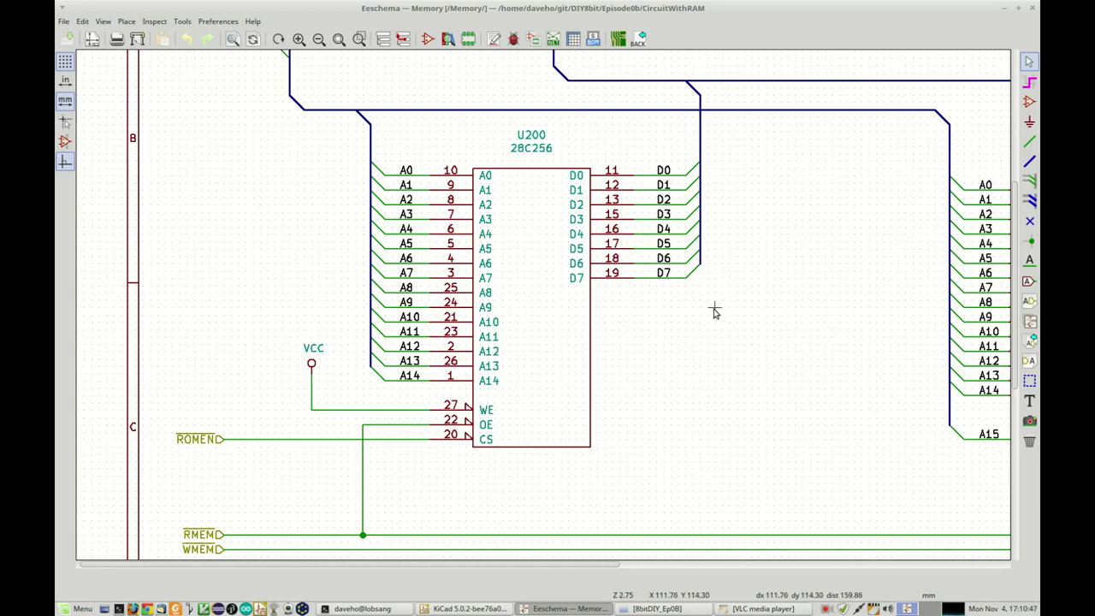
scroll(747, 311, down, 1)
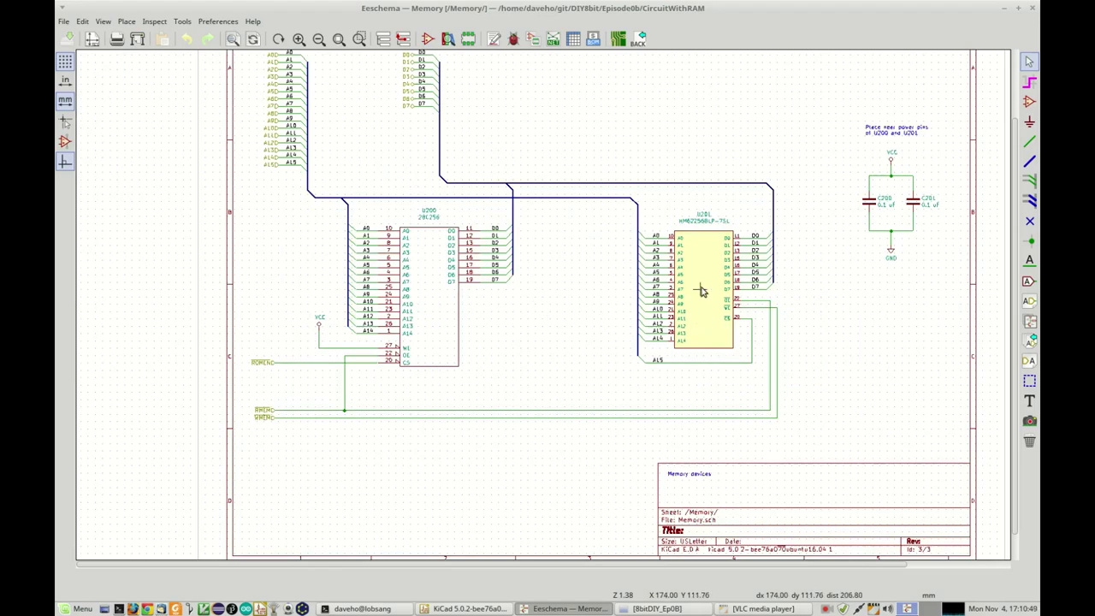
Zoom in on U201 on the Memory sheet, briefly starting and cancelling a wire at its CS pin
scroll(709, 278, up, 3)
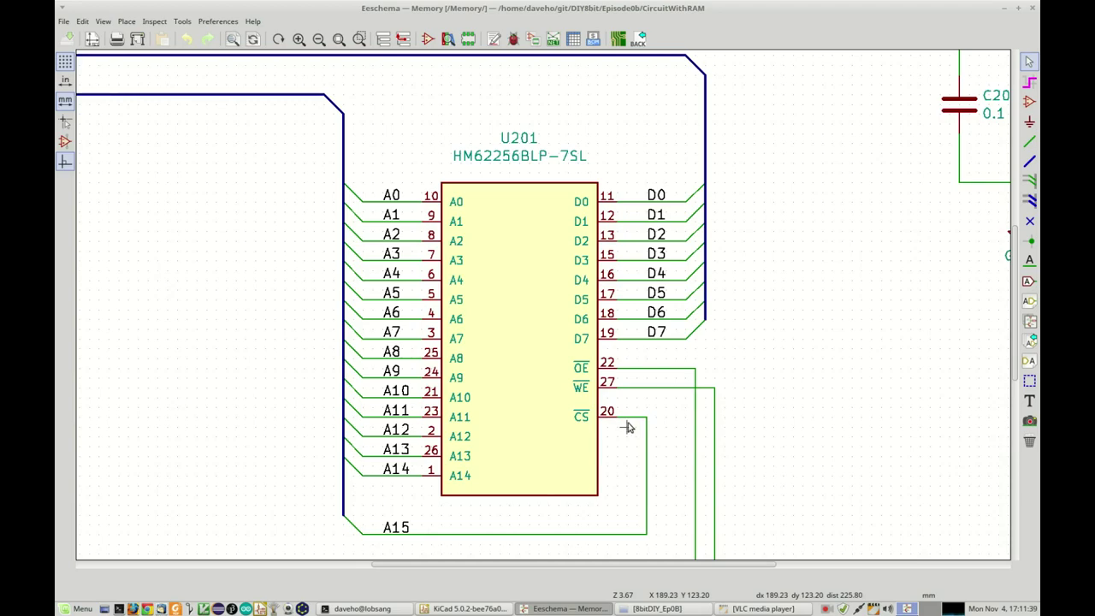
key(w)
key(Escape)
scroll(530, 409, down, 4)
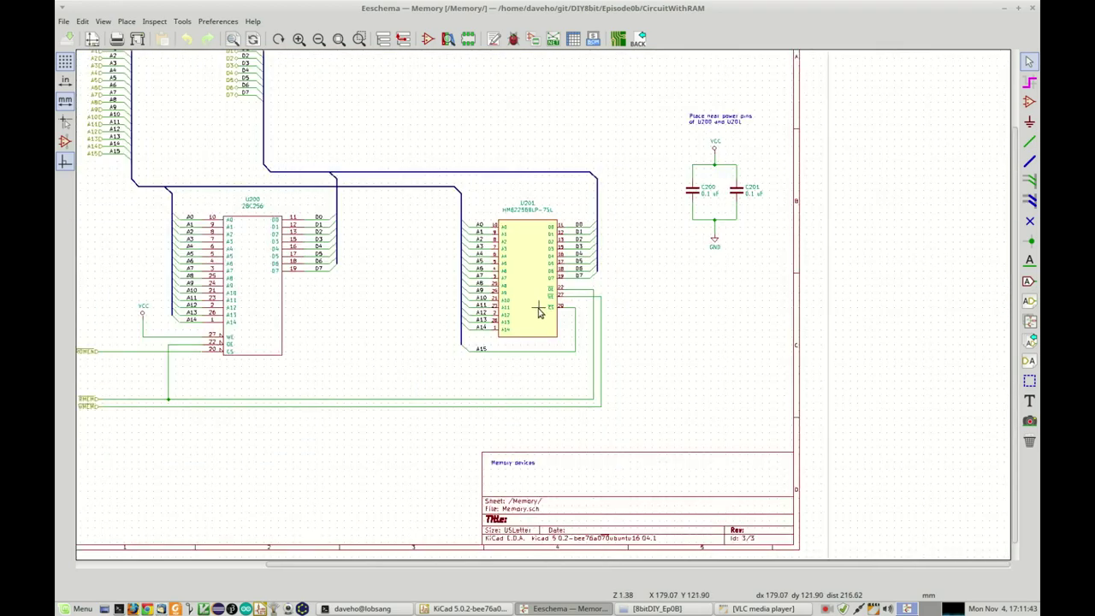
scroll(218, 350, up, 1)
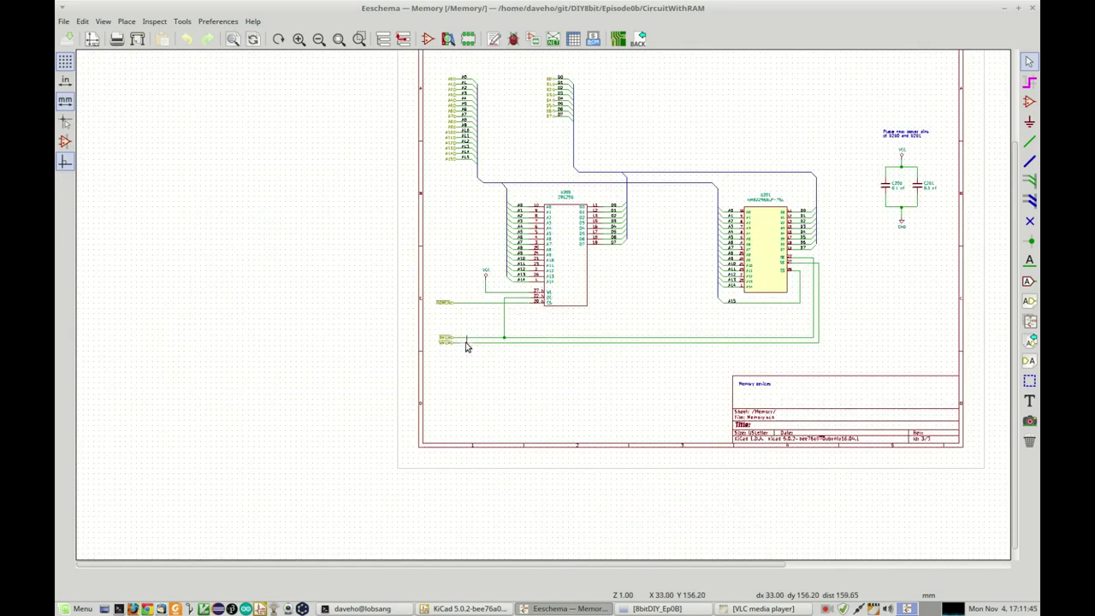
scroll(464, 344, up, 1)
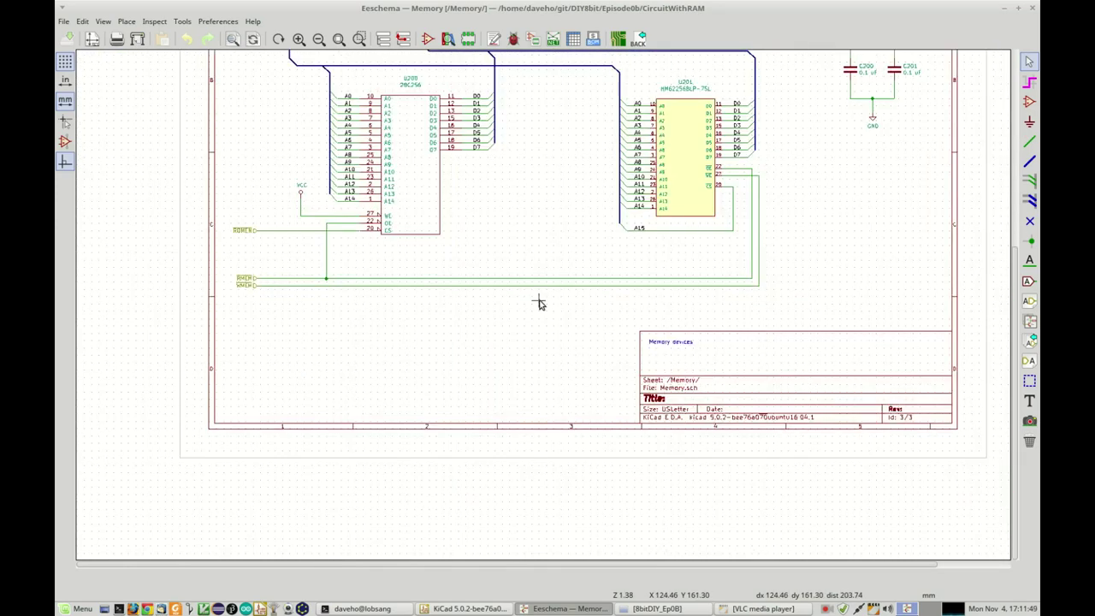
scroll(794, 308, down, 1)
scroll(564, 120, down, 2)
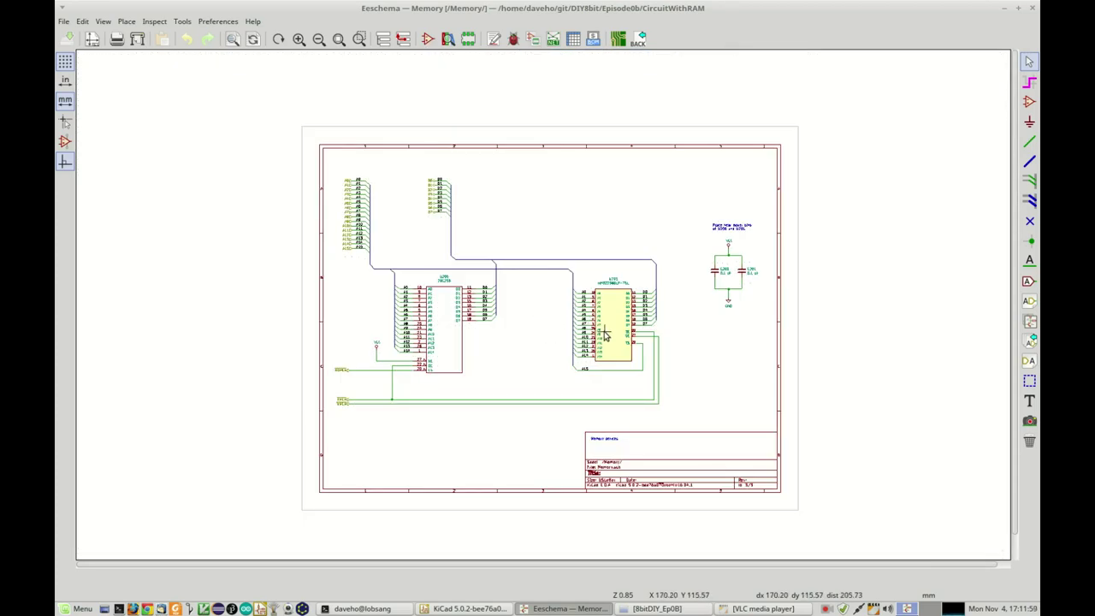
scroll(618, 327, up, 4)
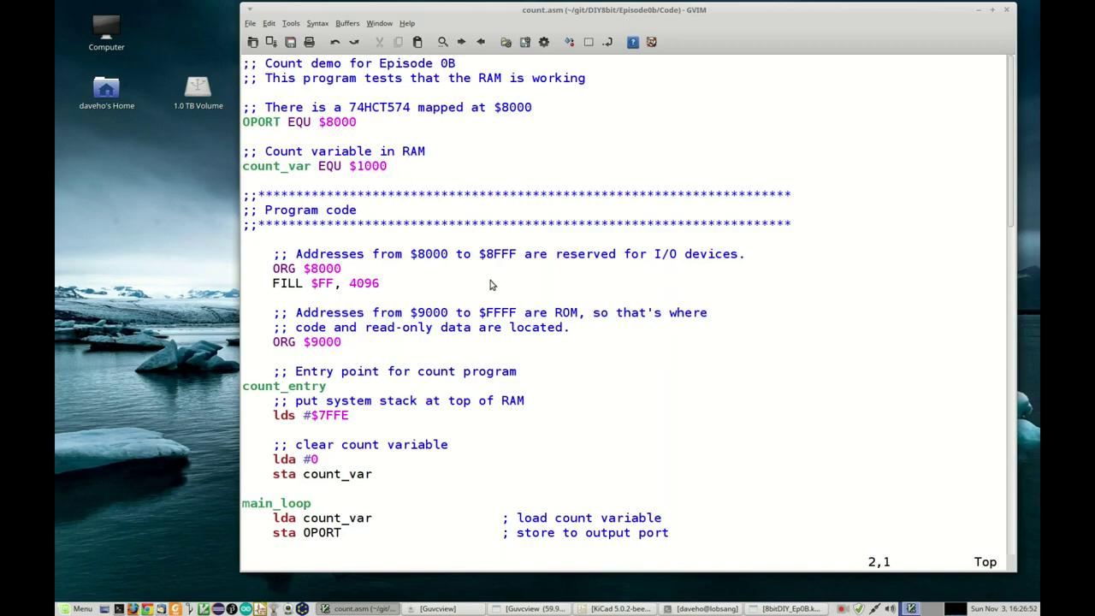
Scroll through count.asm from the header comments down to the delay routine
scroll(528, 272, down, 1)
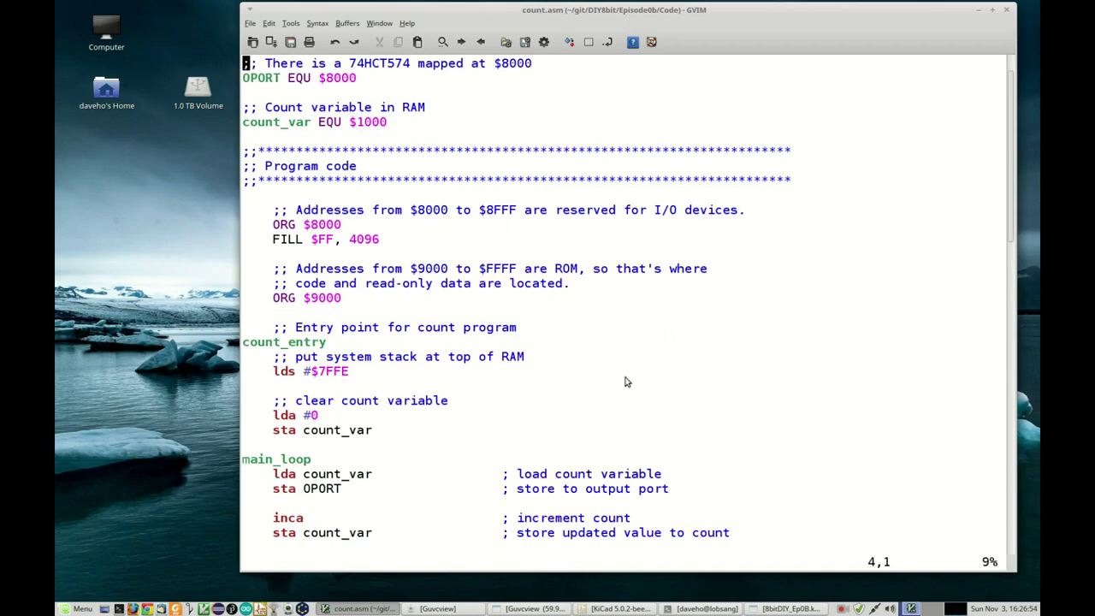
scroll(650, 376, down, 2)
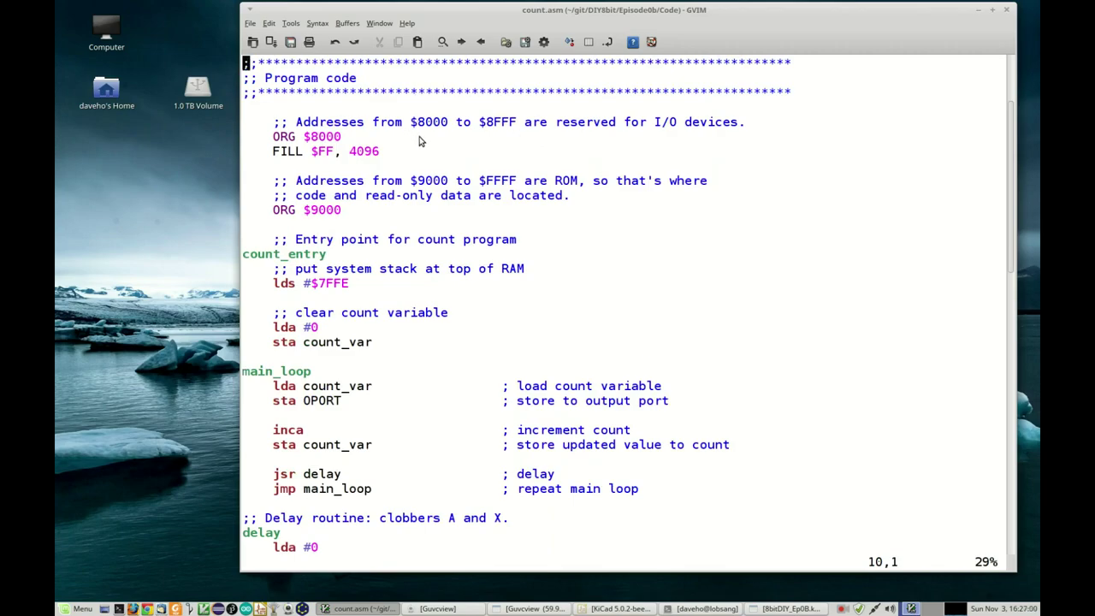
scroll(480, 169, down, 1)
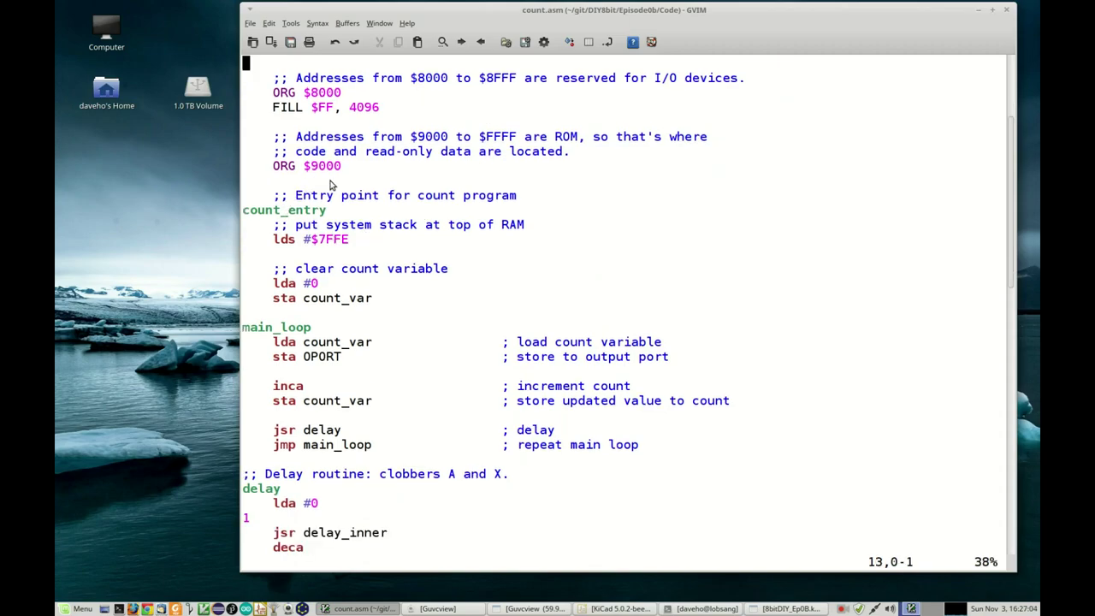
scroll(604, 189, down, 2)
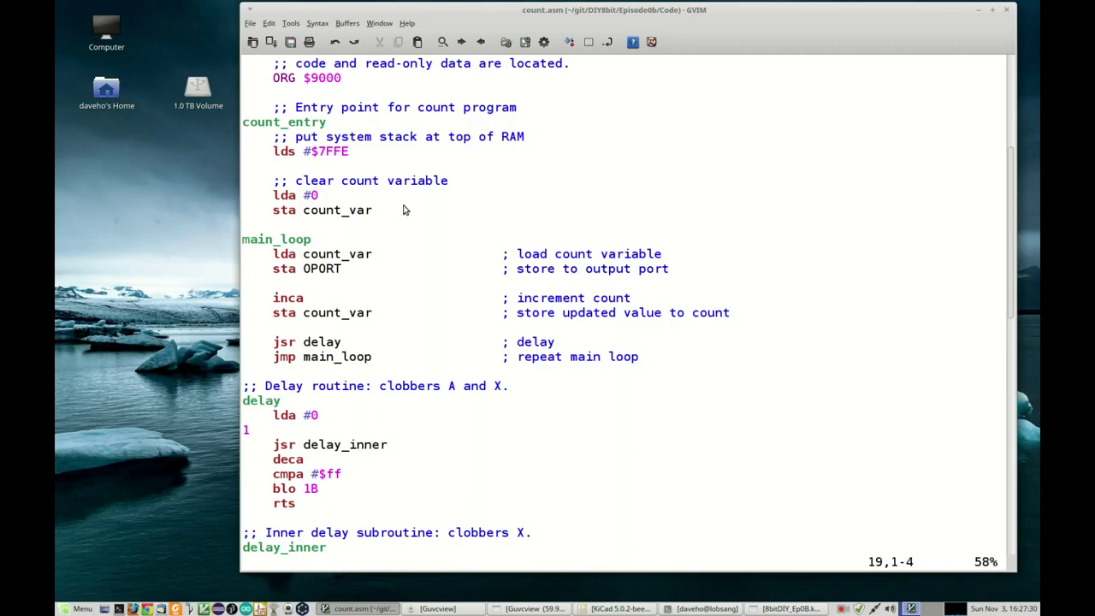
Scroll to the end of count.asm for delay_inner and the reset vector, then back to main_loop
scroll(419, 210, down, 2)
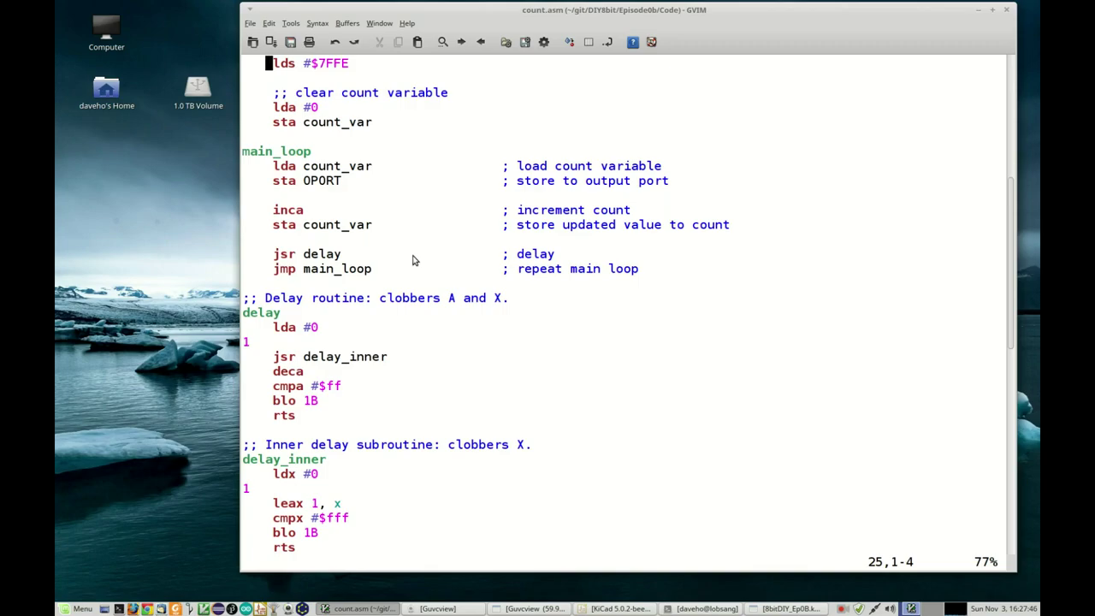
scroll(436, 282, down, 2)
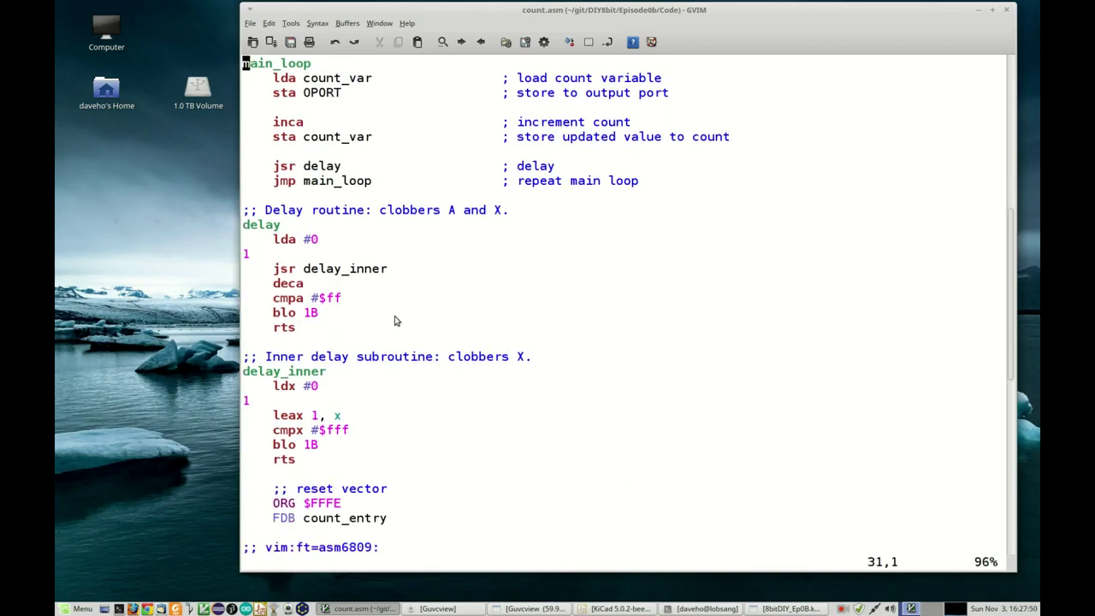
scroll(423, 332, up, 2)
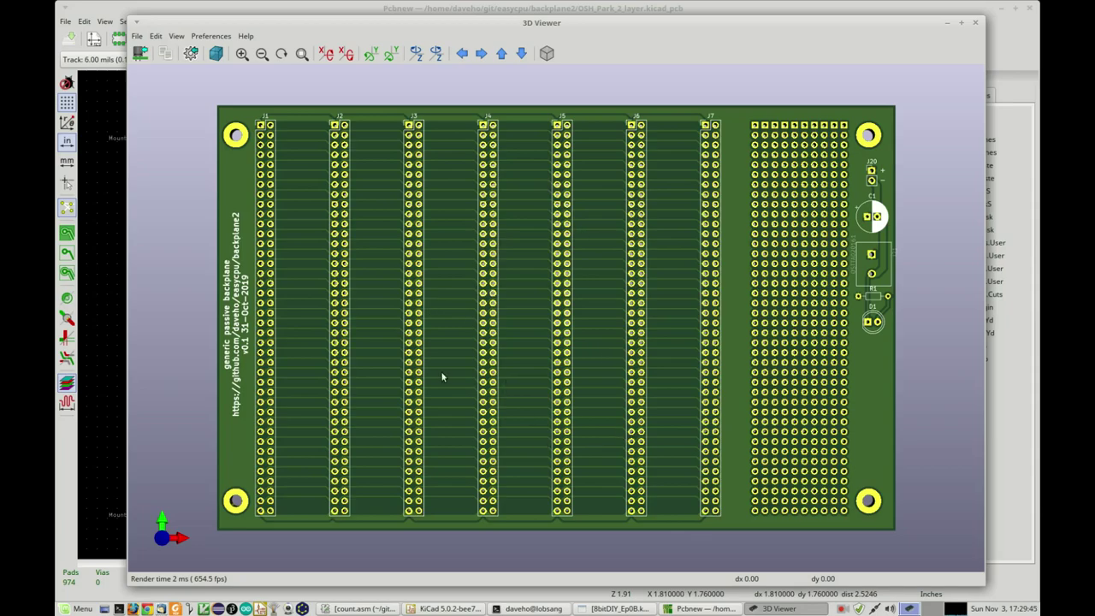
drag(425, 510, 581, 162)
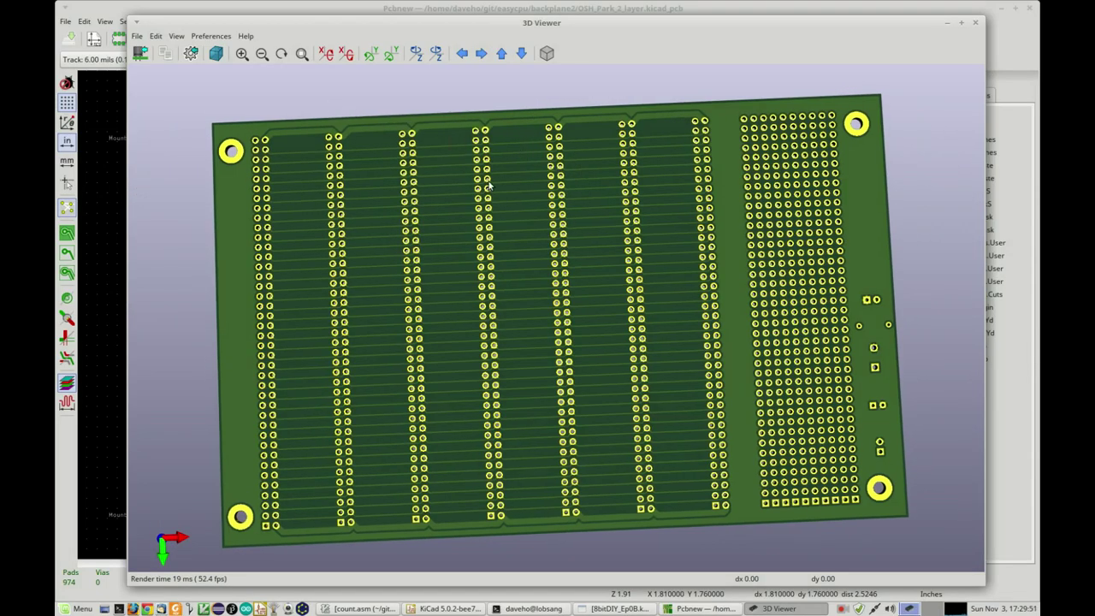
scroll(467, 192, up, 5)
scroll(407, 233, down, 1)
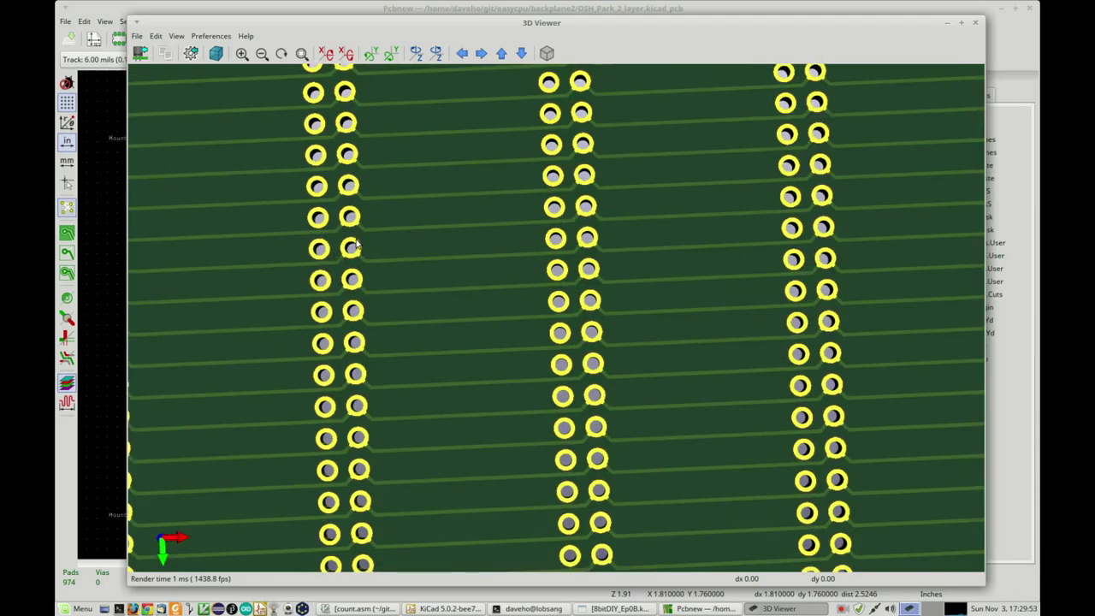
scroll(459, 251, down, 4)
drag(459, 252, 550, 494)
drag(542, 352, 547, 376)
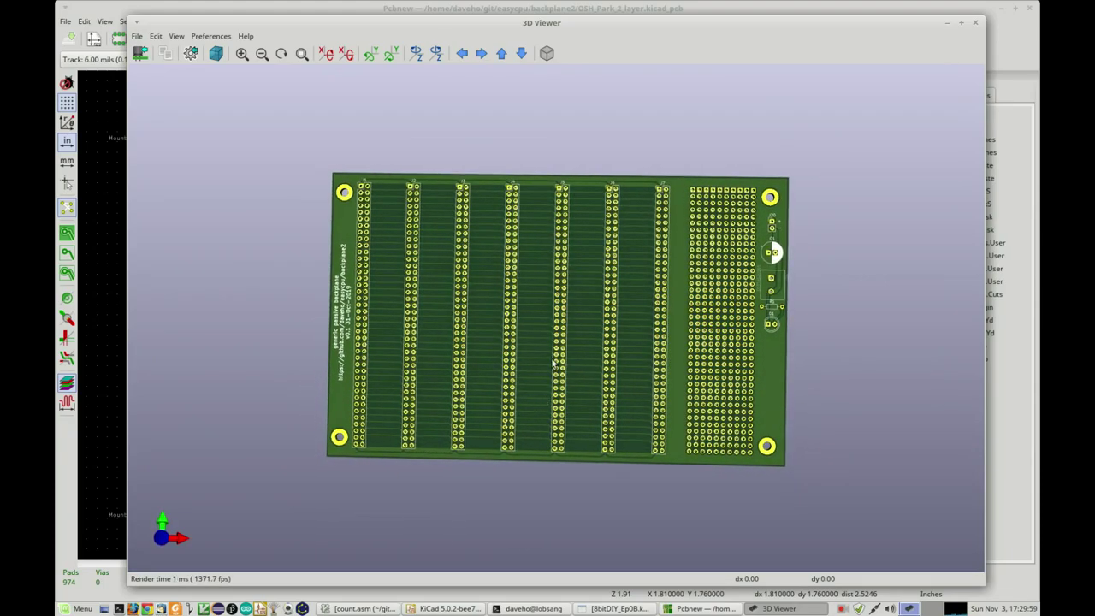
scroll(560, 346, up, 3)
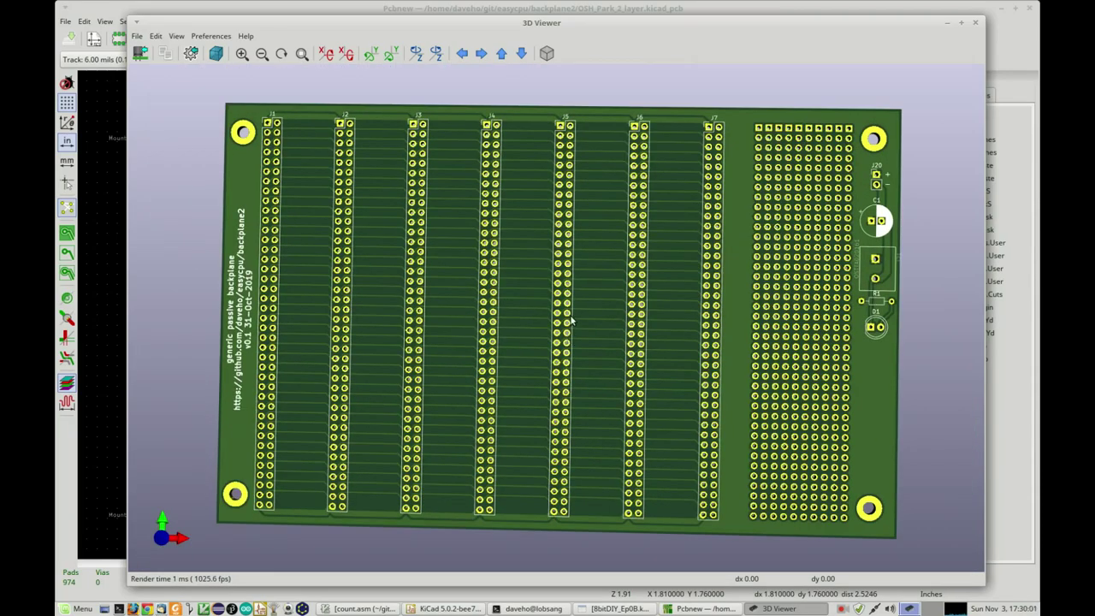